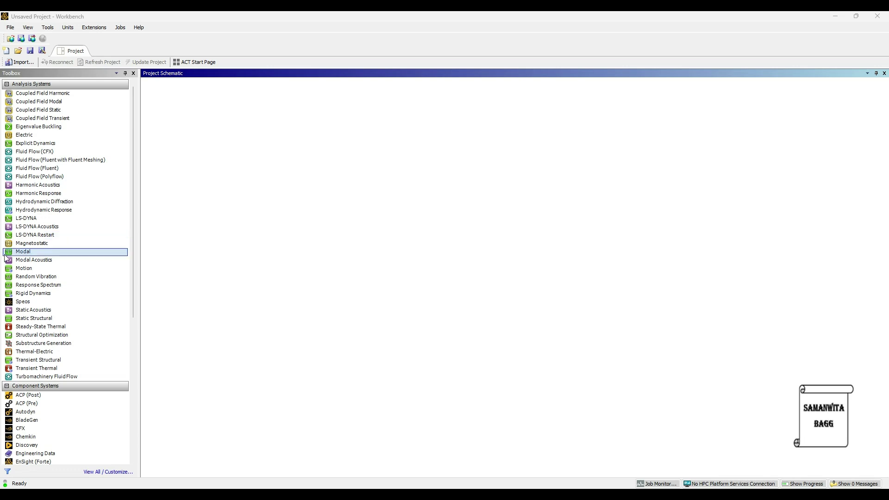
# Step: Add a Modal analysis system to the project schematic and open its Engineering Data for editing
pyautogui.doubleClick(31, 254)
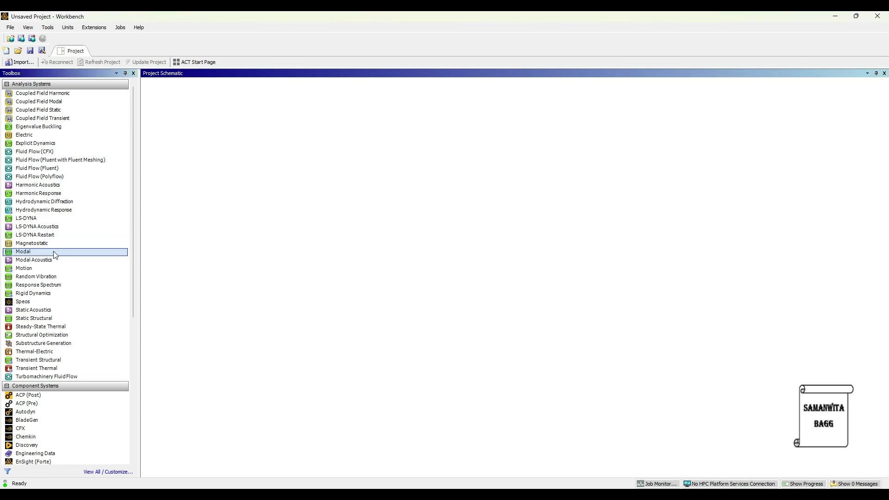
pyautogui.click(256, 252)
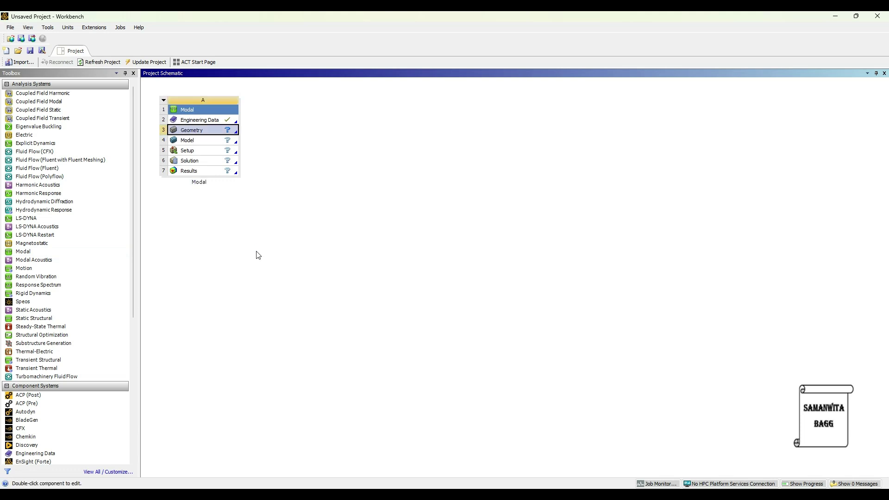
pyautogui.click(208, 122)
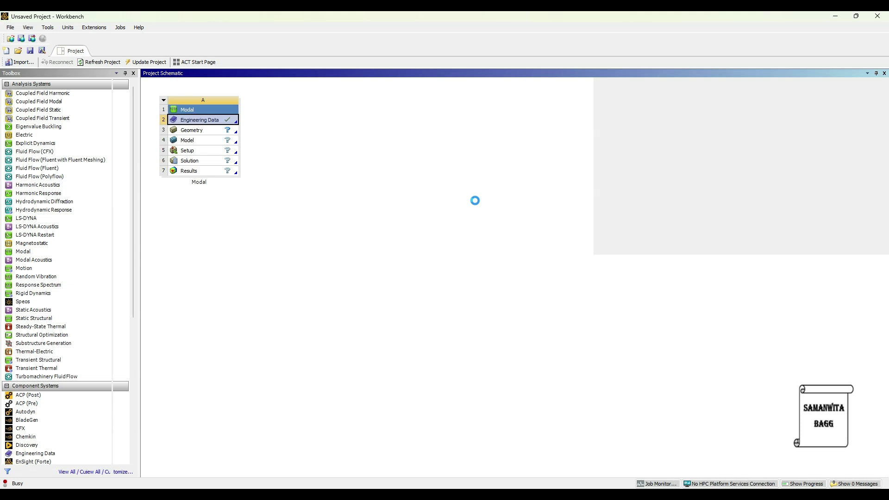
# Step: Add a new material named PET to the engineering data and include a Density property
pyautogui.click(170, 129)
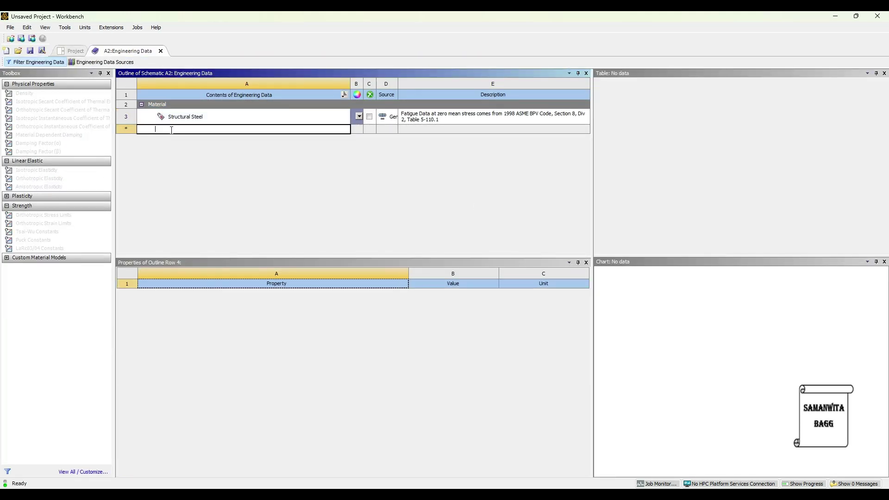
pyautogui.press('Escape')
pyautogui.write('PET')
pyautogui.press('Return')
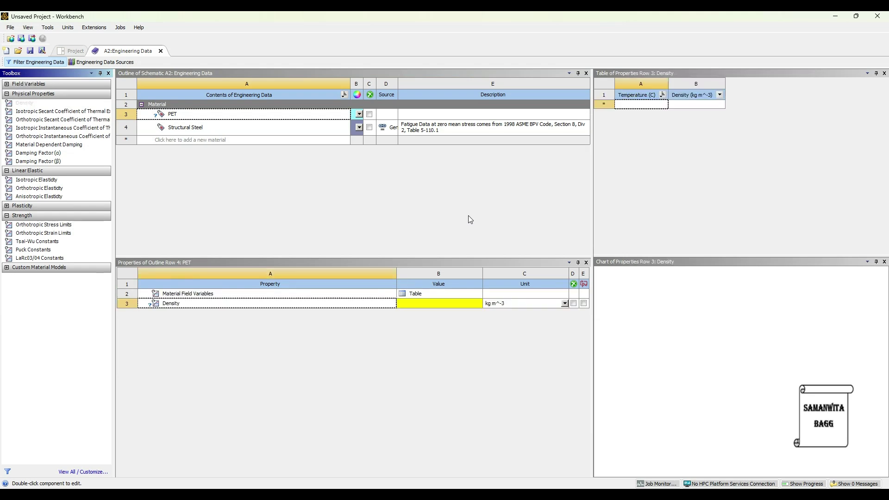
# Step: Set the density of PET to 1380 kg m^-3
pyautogui.click(440, 303)
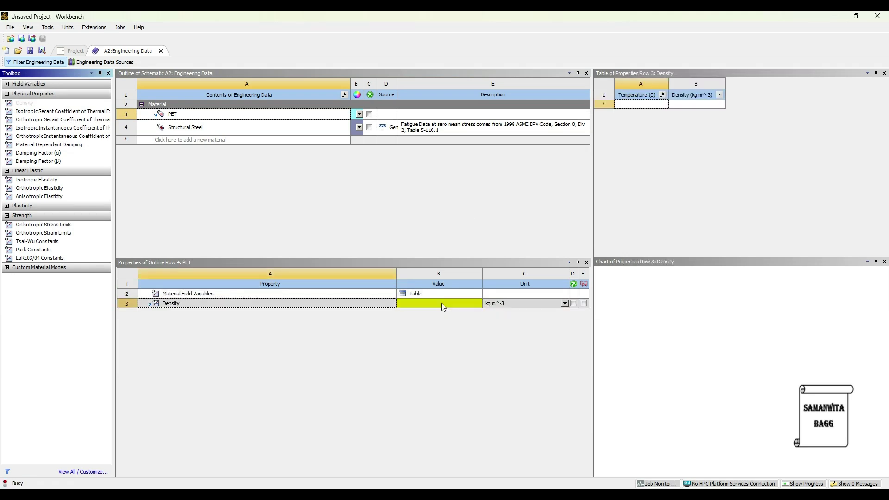
pyautogui.write('1380')
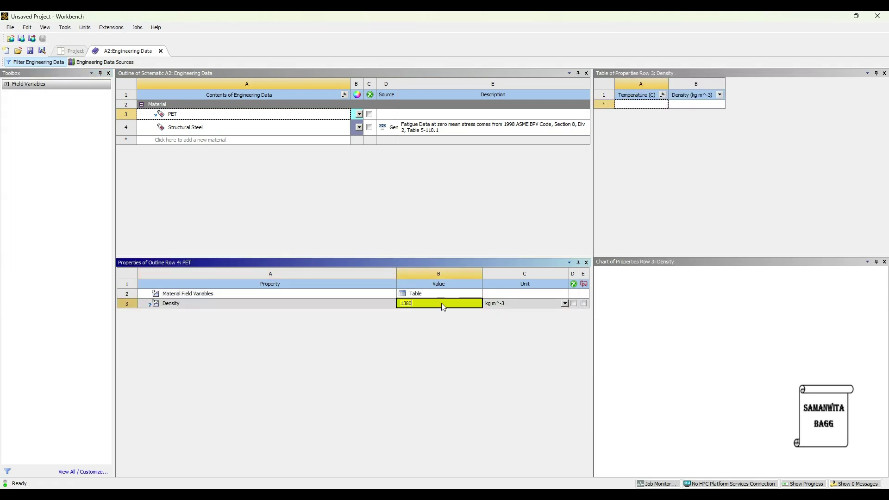
pyautogui.press('Return')
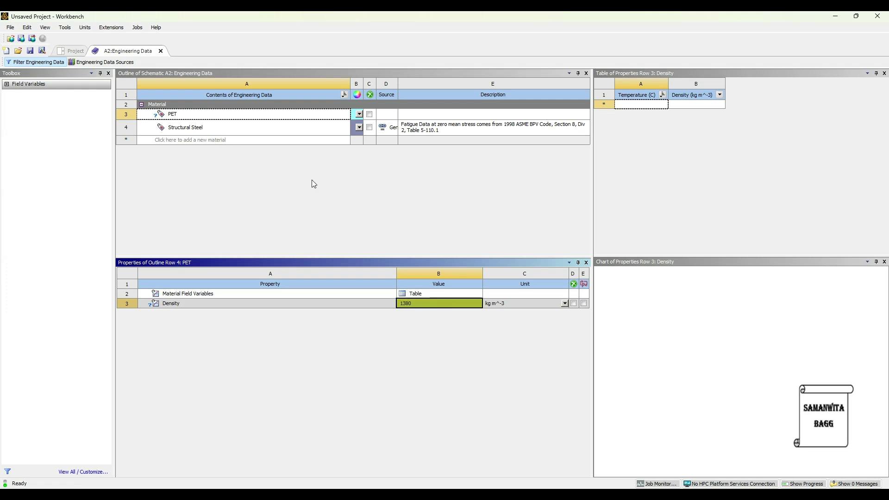
pyautogui.click(200, 178)
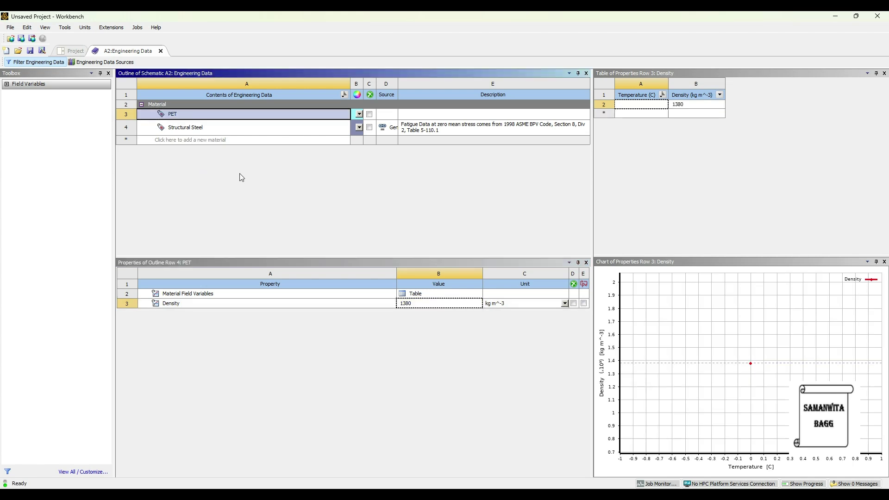
# Step: Add Isotropic Elasticity to PET with a Young's modulus of 4000 MPa and a Poisson's ratio of 0.39
pyautogui.click(68, 179)
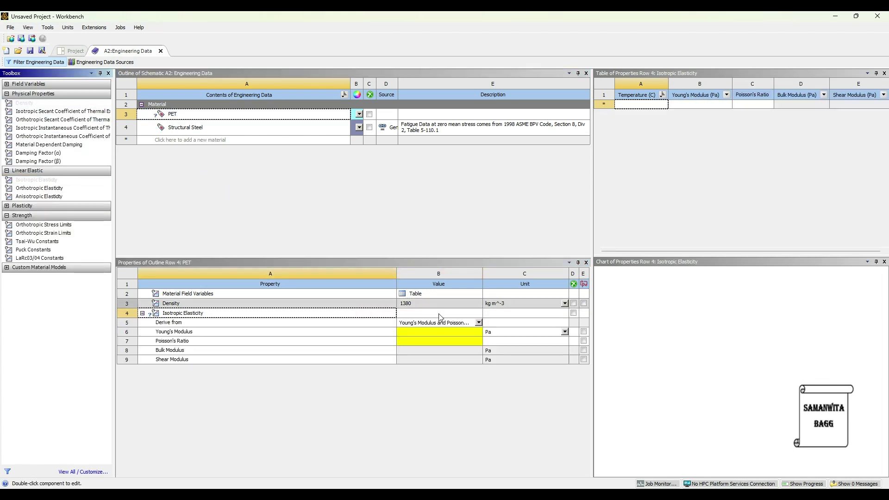
pyautogui.click(565, 331)
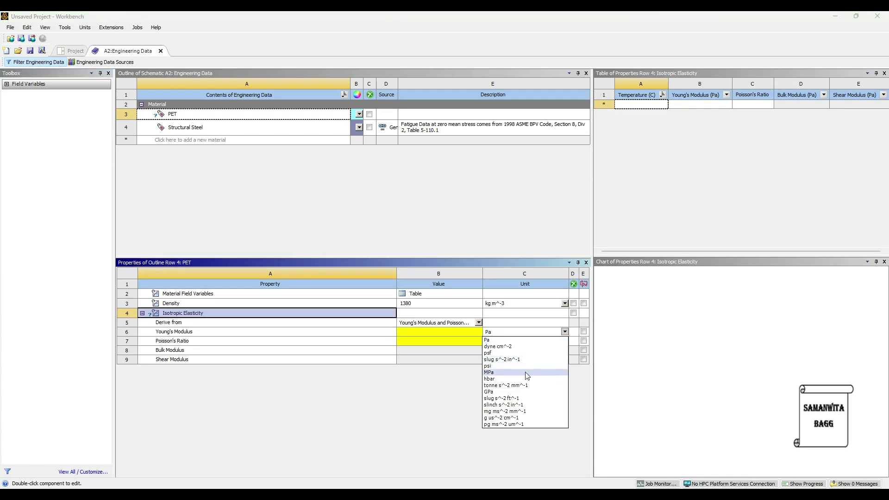
pyautogui.click(500, 357)
pyautogui.click(417, 332)
pyautogui.write('4000')
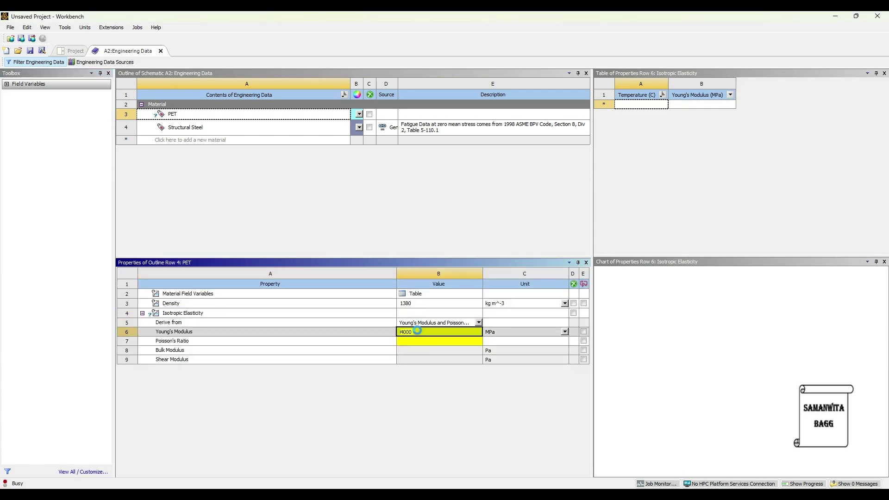
pyautogui.press('Return')
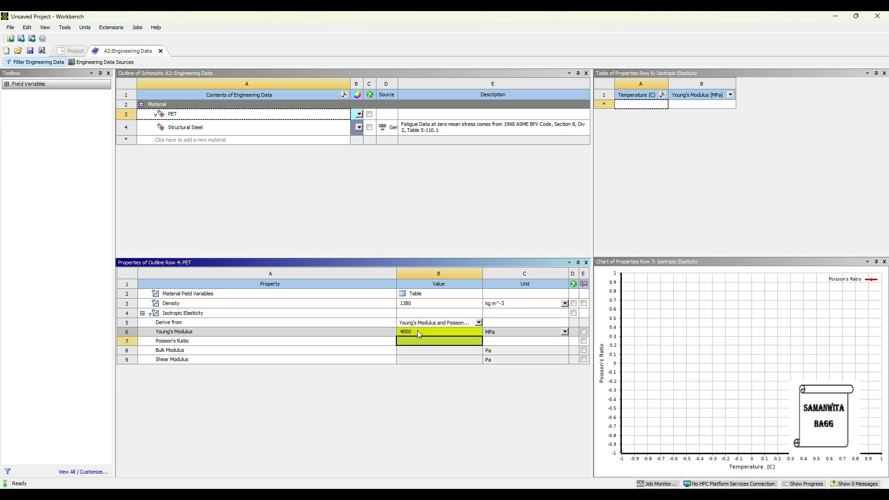
pyautogui.write('03')
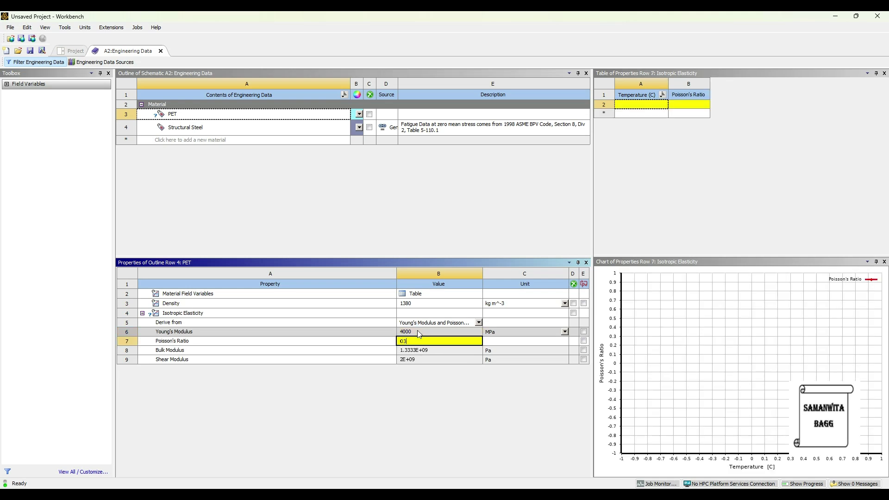
pyautogui.write('.39')
pyautogui.press('Return')
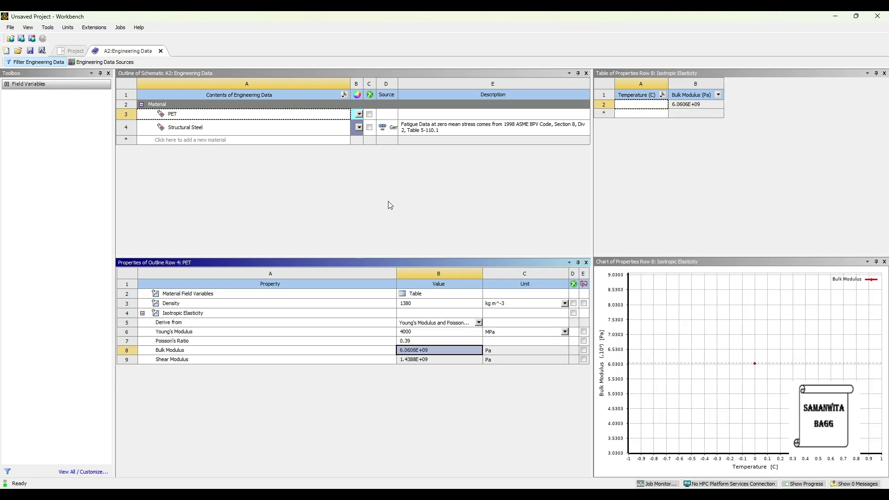
# Step: Return to the project schematic, update the project and import bottle.STEP as the Modal system's geometry
pyautogui.click(78, 50)
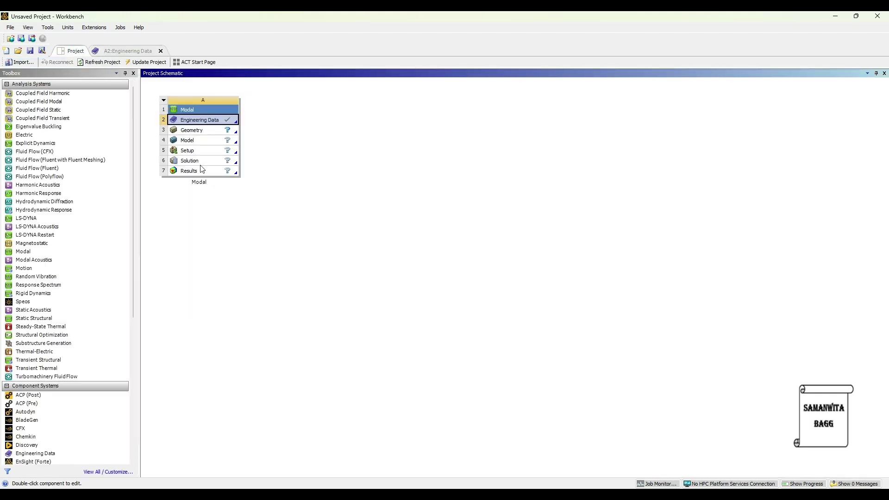
pyautogui.click(148, 63)
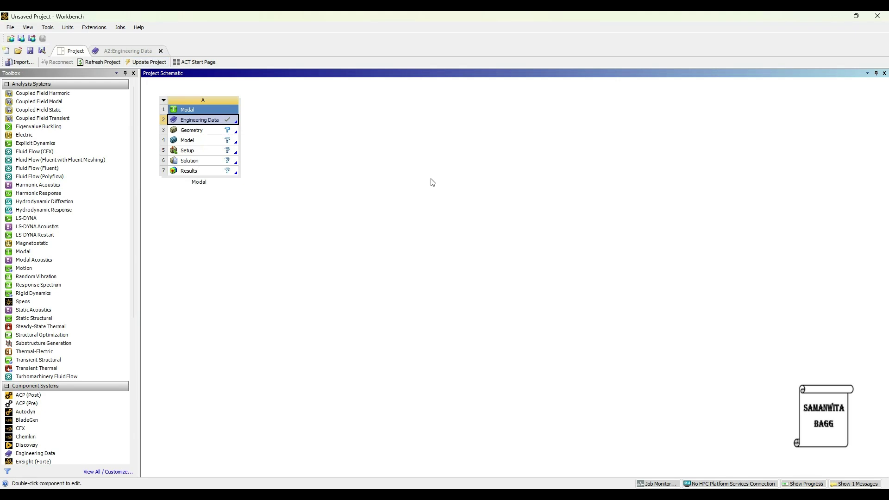
pyautogui.click(209, 132)
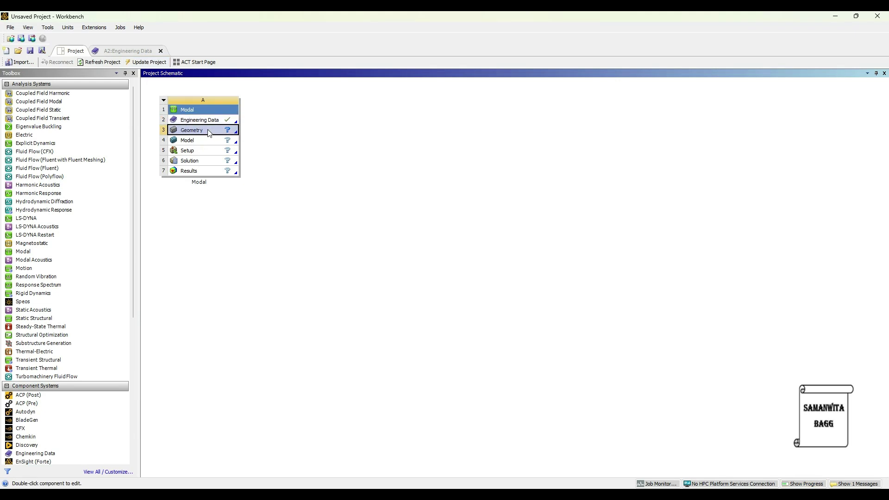
pyautogui.rightClick(210, 133)
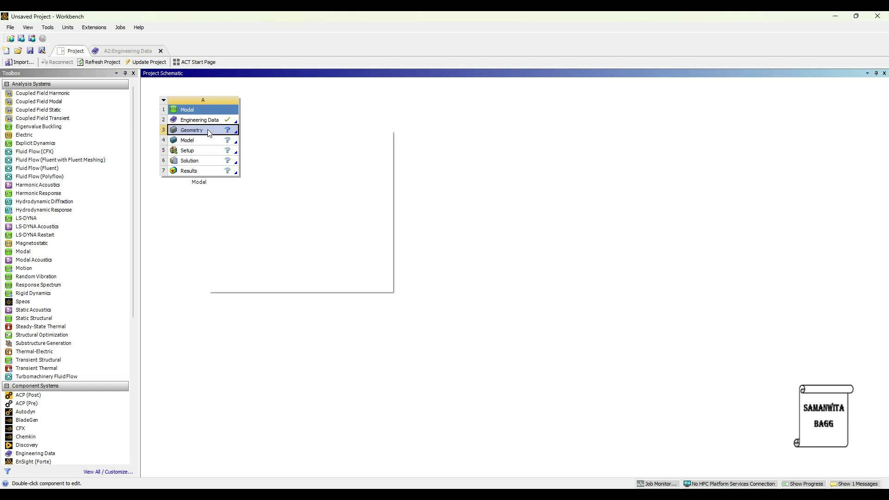
pyautogui.moveTo(277, 165)
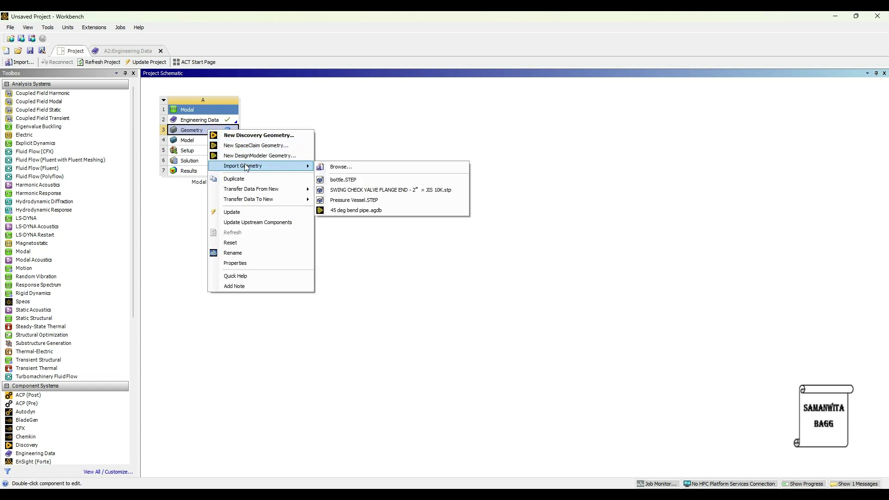
pyautogui.click(357, 177)
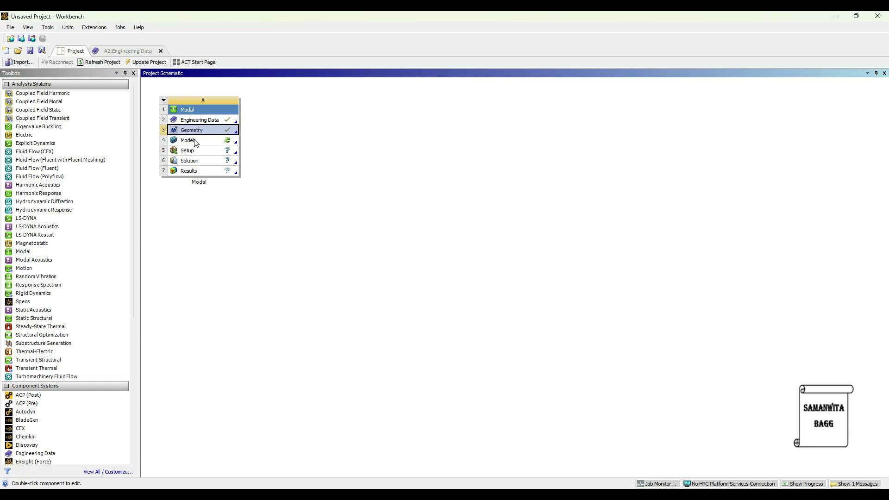
# Step: Open the Modal system's model in Mechanical and suppress the outlet body, the cap on the bottle neck
pyautogui.doubleClick(194, 141)
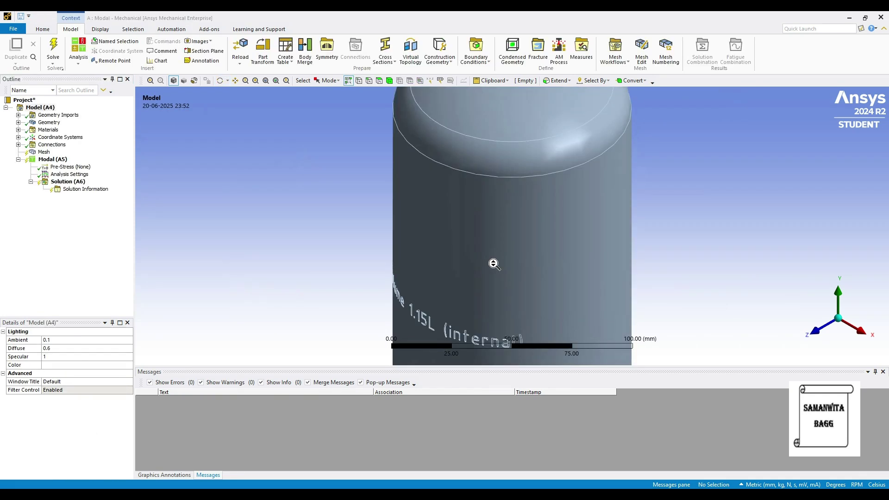
pyautogui.moveTo(425, 235)
pyautogui.mouseDown(button='middle')
pyautogui.moveTo(486, 240)
pyautogui.moveTo(438, 238)
pyautogui.moveTo(384, 264)
pyautogui.moveTo(618, 278)
pyautogui.moveTo(504, 224)
pyautogui.mouseUp(button='middle')
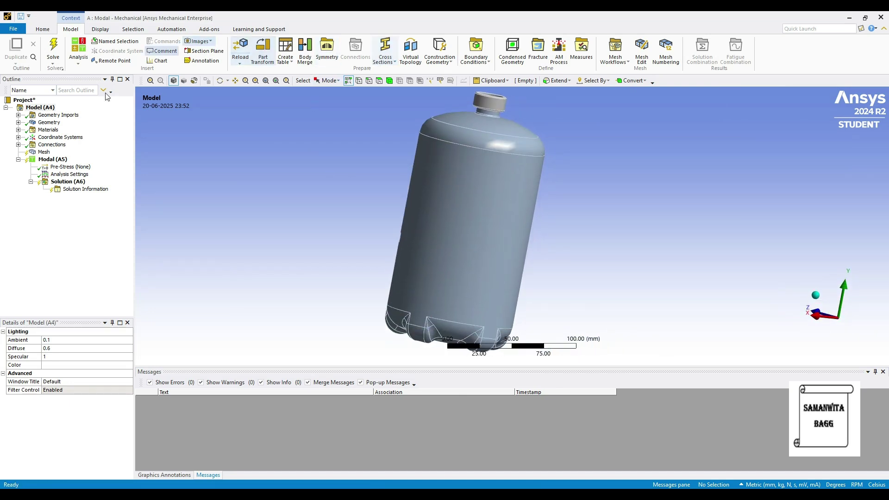
pyautogui.click(18, 122)
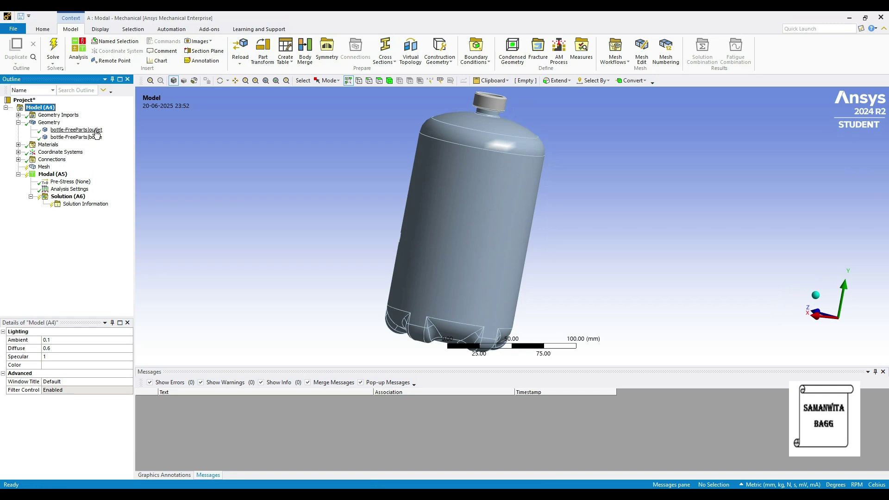
pyautogui.click(97, 131)
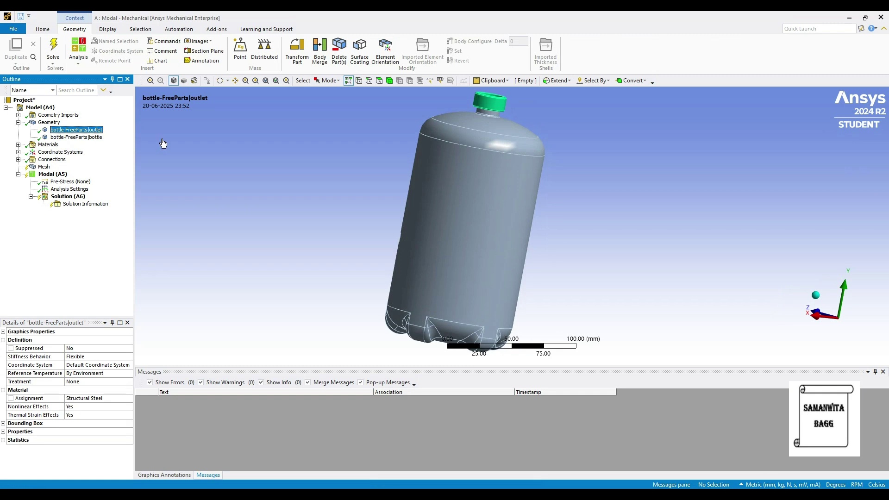
pyautogui.rightClick(97, 131)
pyautogui.click(159, 236)
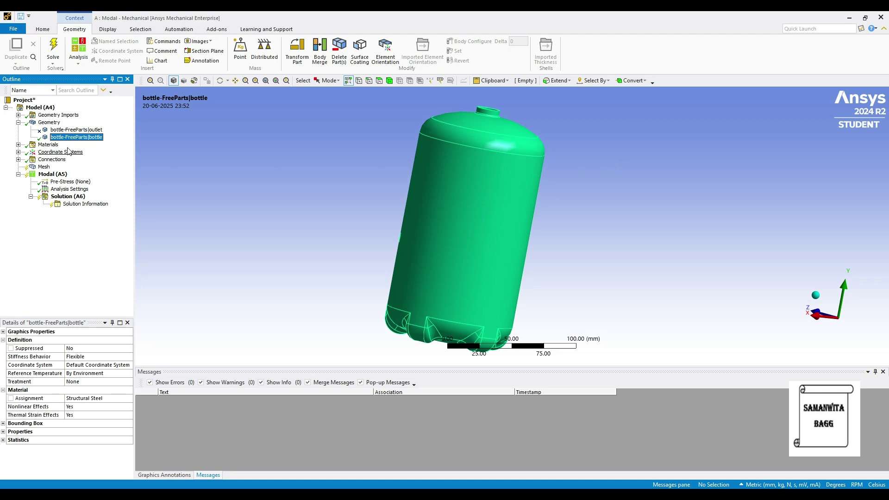
# Step: Assign the PET material to the bottle body and generate its mesh with the default element size
pyautogui.click(128, 401)
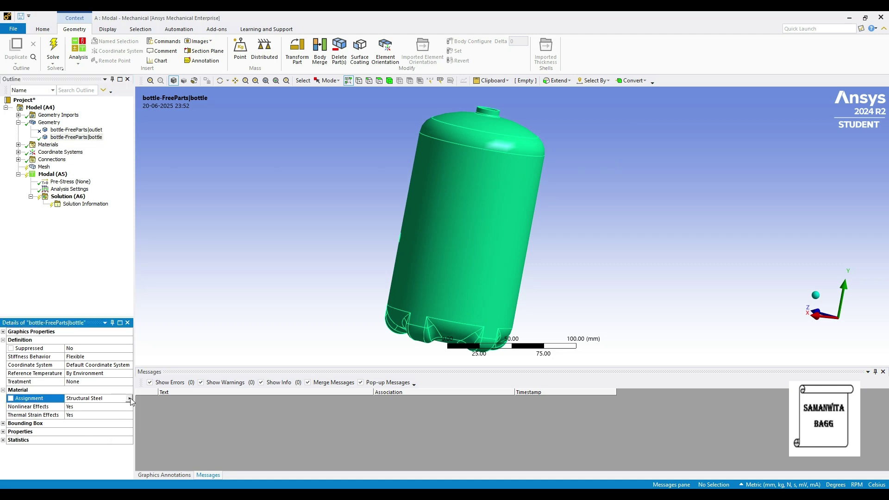
pyautogui.click(130, 398)
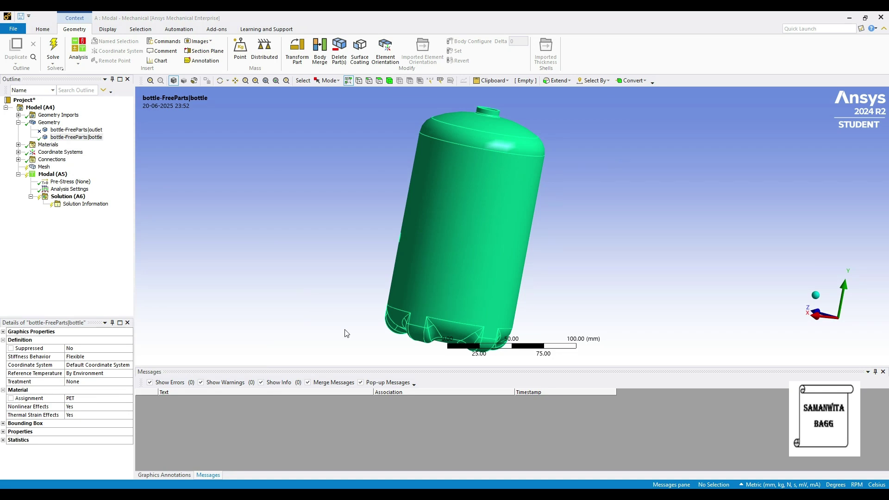
pyautogui.click(44, 167)
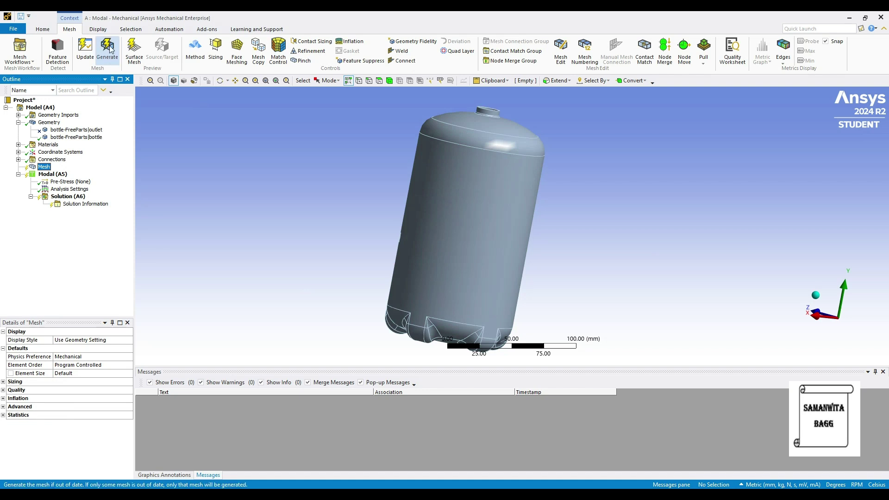
pyautogui.click(109, 48)
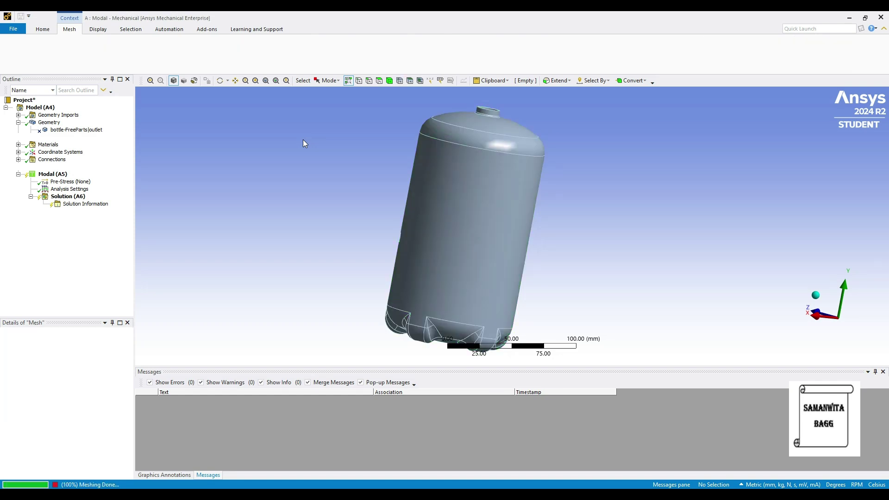
# Step: Add a fixed support to the Modal analysis and scope it to the five foot faces on the bottle's underside
pyautogui.click(56, 176)
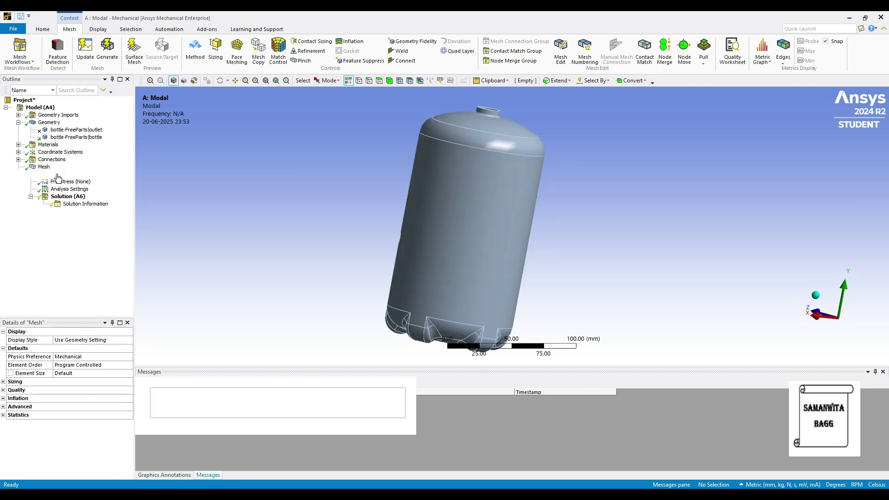
pyautogui.rightClick(63, 177)
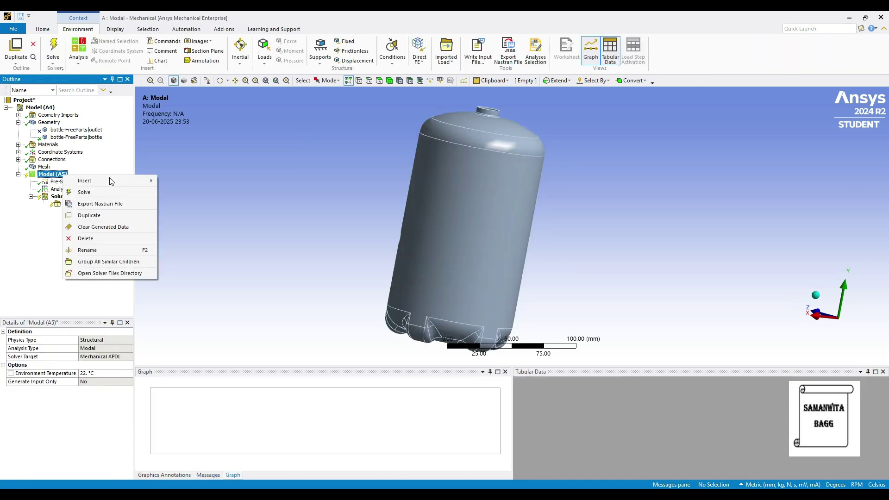
pyautogui.moveTo(111, 181)
pyautogui.click(220, 204)
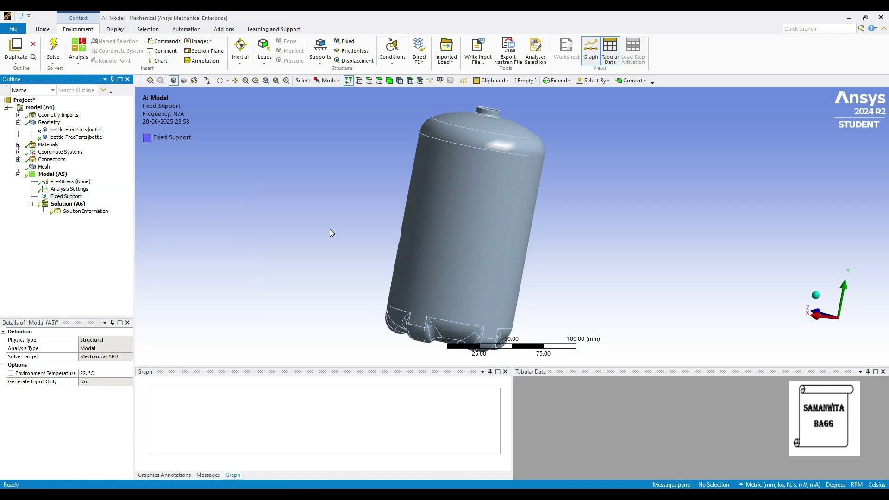
pyautogui.moveTo(446, 235); pyautogui.dragTo(444, 219, button='middle')
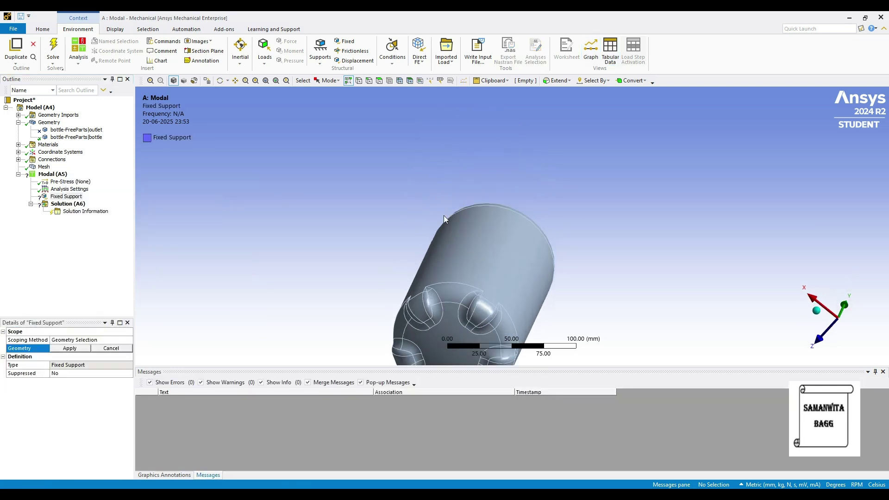
pyautogui.keyDown('ctrl'); pyautogui.moveTo(481, 255); pyautogui.dragTo(499, 187, button='middle'); pyautogui.keyUp('ctrl')
pyautogui.click(439, 241)
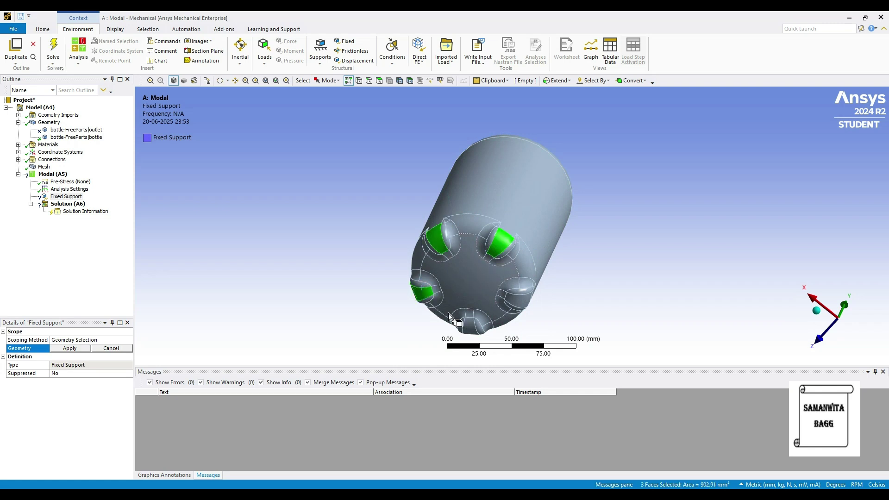
pyautogui.keyDown('ctrl'); pyautogui.click(516, 300); pyautogui.keyUp('ctrl')
pyautogui.click(71, 348)
pyautogui.moveTo(477, 185); pyautogui.dragTo(438, 245, button='middle')
pyautogui.scroll(-1, 459, 245)
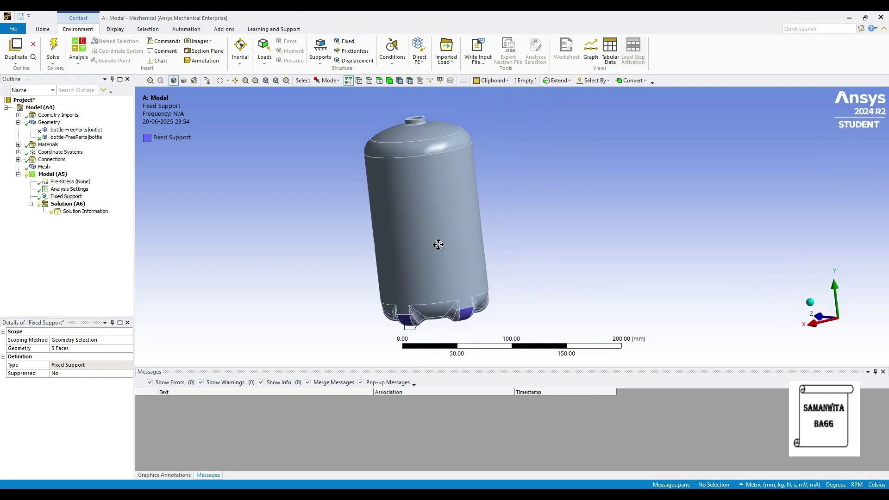
# Step: Solve the modal analysis and check the maximum number of modes to find in its analysis settings
pyautogui.click(71, 204)
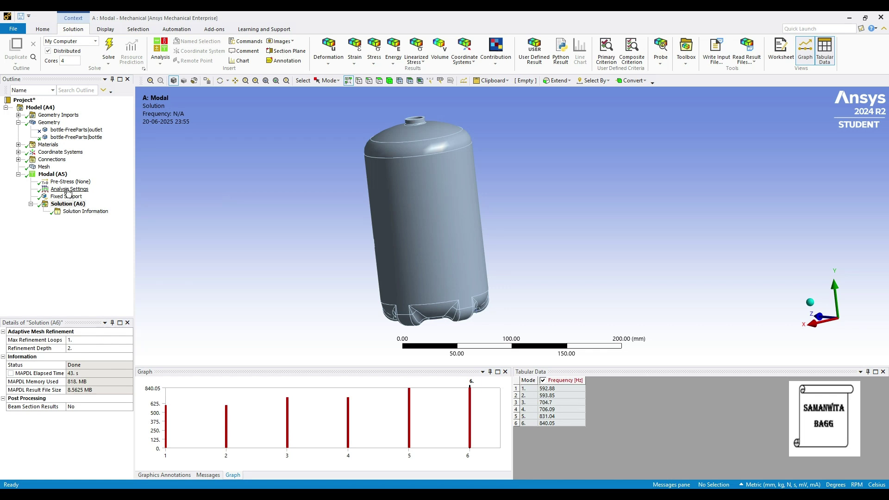
pyautogui.click(69, 189)
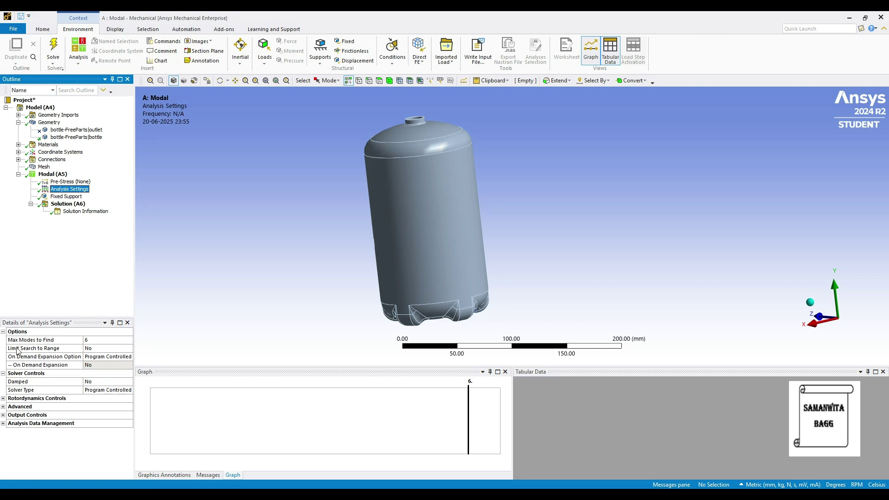
pyautogui.click(91, 341)
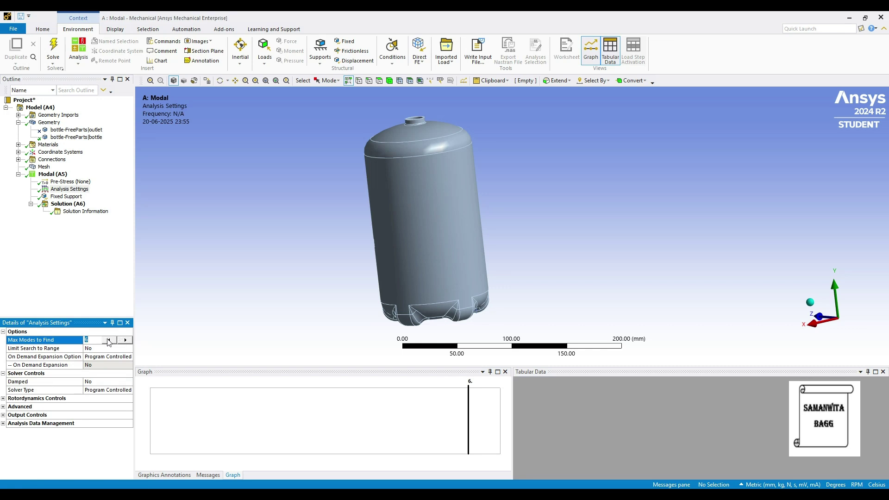
# Step: Create total deformation results for all six solved modes from the frequency graph and evaluate them
pyautogui.click(68, 205)
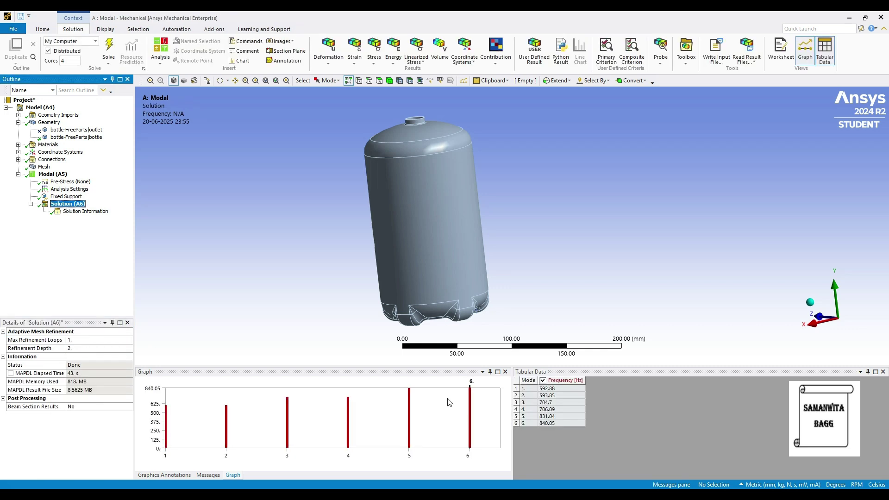
pyautogui.click(487, 413)
pyautogui.rightClick(487, 413)
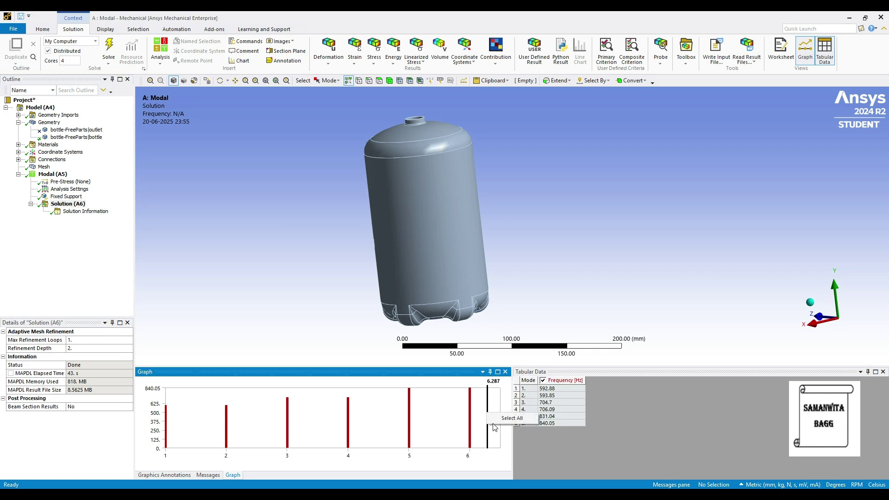
pyautogui.click(509, 418)
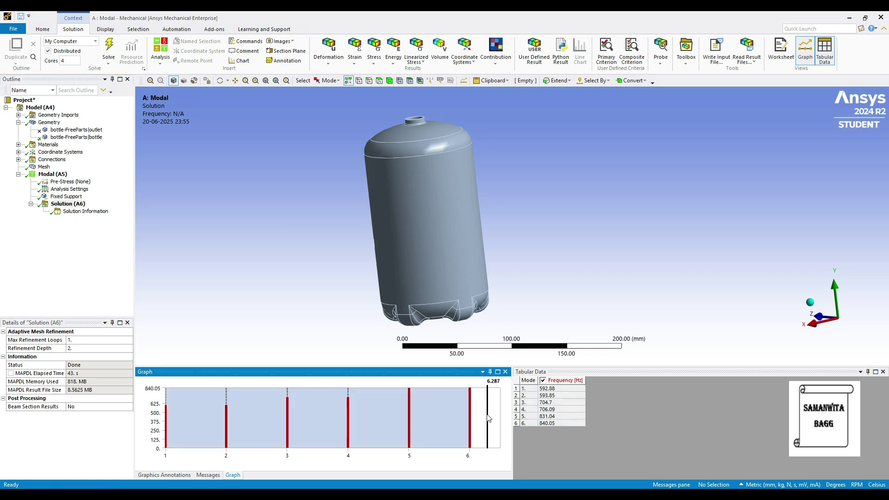
pyautogui.rightClick(489, 419)
pyautogui.click(511, 426)
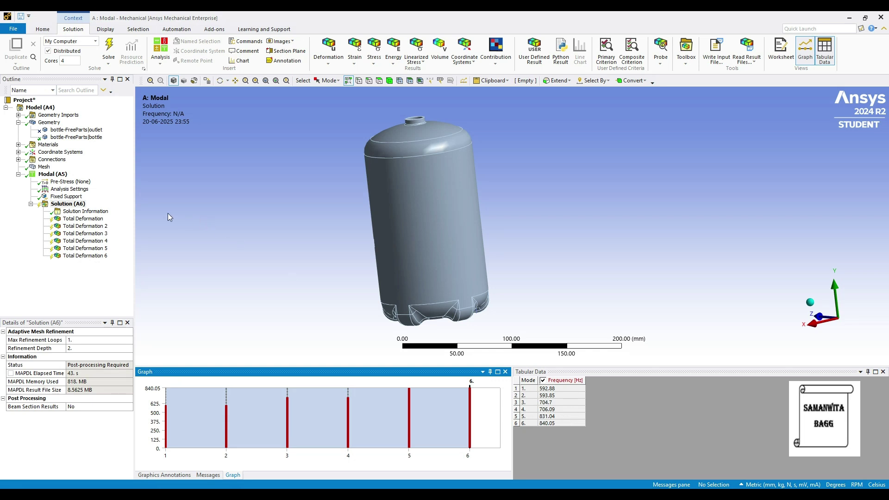
pyautogui.click(70, 203)
pyautogui.click(107, 46)
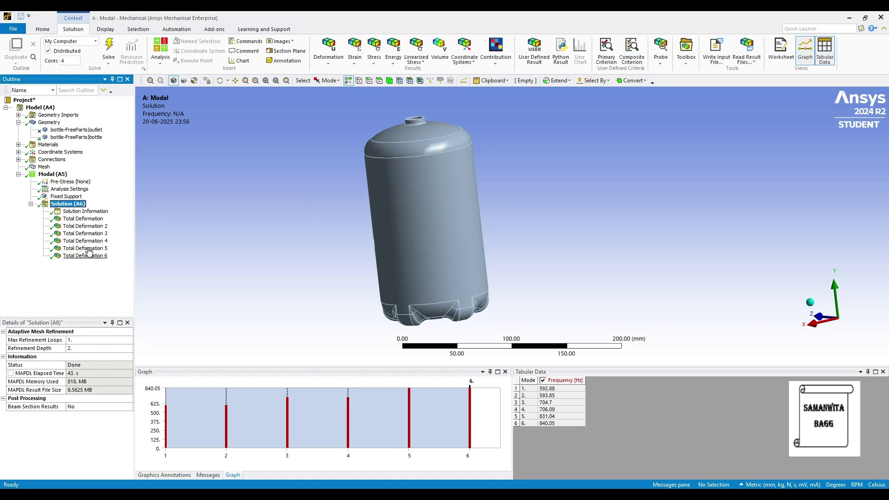
# Step: Display the total deformation of mode 1 from another view angle, play its animation and pause it
pyautogui.click(84, 218)
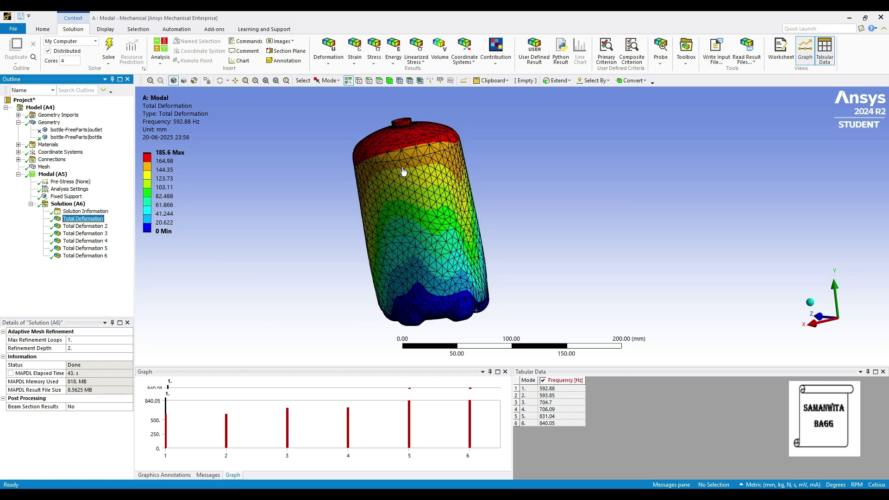
pyautogui.moveTo(451, 167); pyautogui.dragTo(480, 225, button='middle')
pyautogui.click(201, 382)
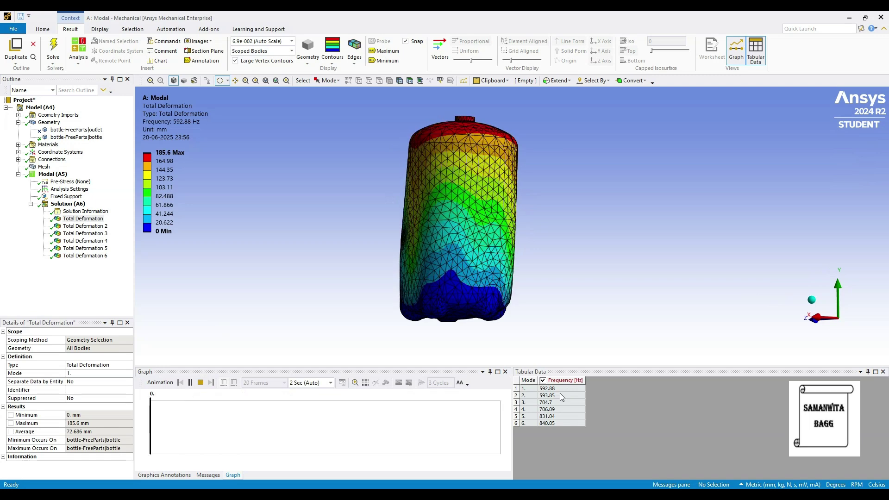
pyautogui.click(190, 382)
# Step: Display the total deformation of mode 2, then play and pause its animation
pyautogui.click(88, 226)
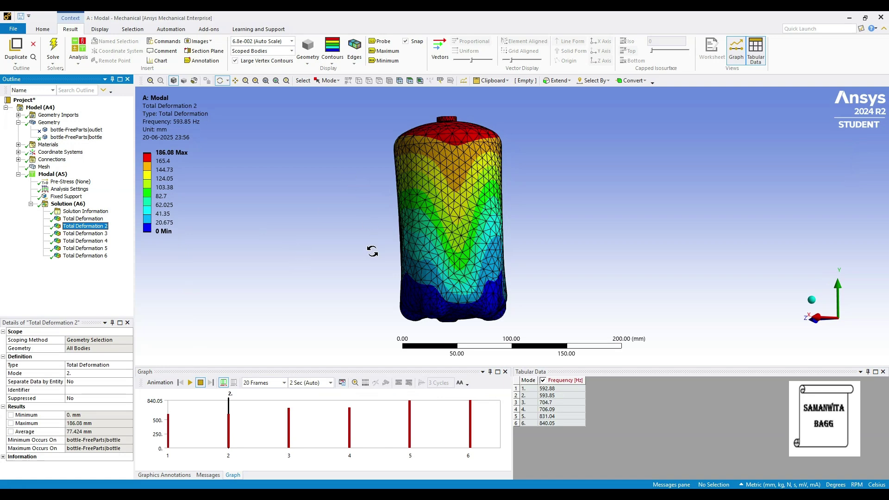
pyautogui.click(189, 382)
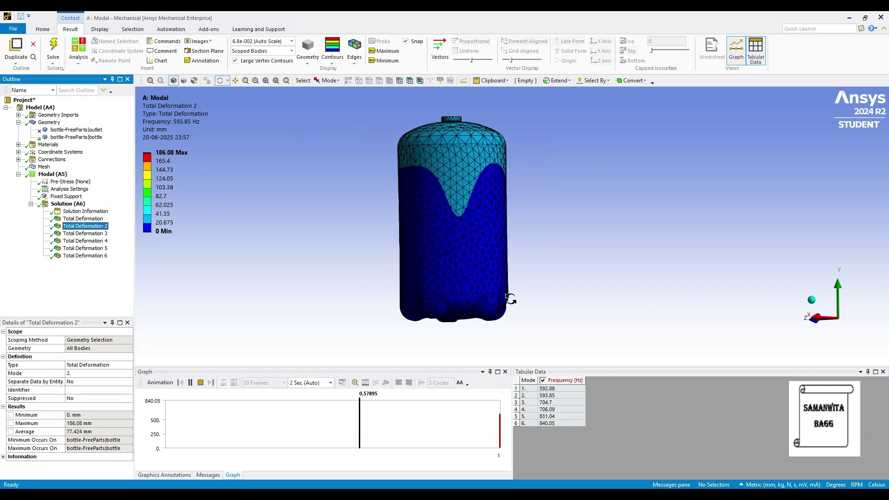
pyautogui.click(191, 382)
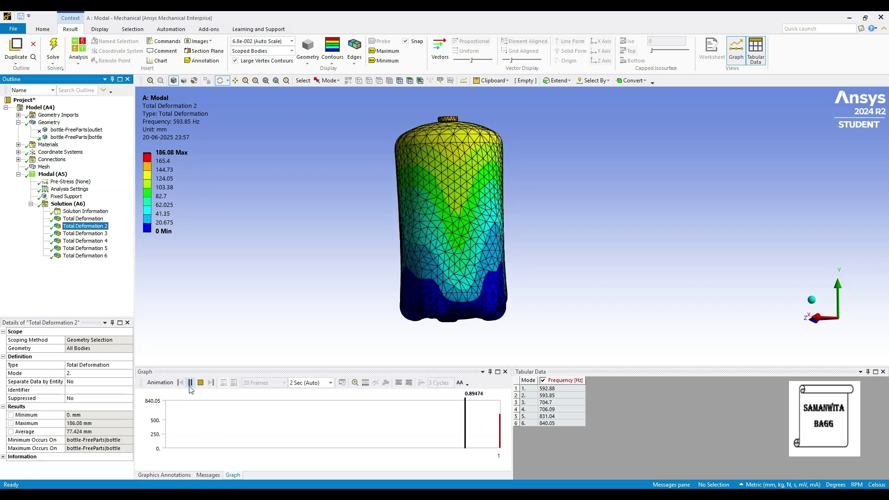
# Step: Compare the mode 3 total deformation with modes 1 and 2, then play and pause the mode 3 animation
pyautogui.click(93, 233)
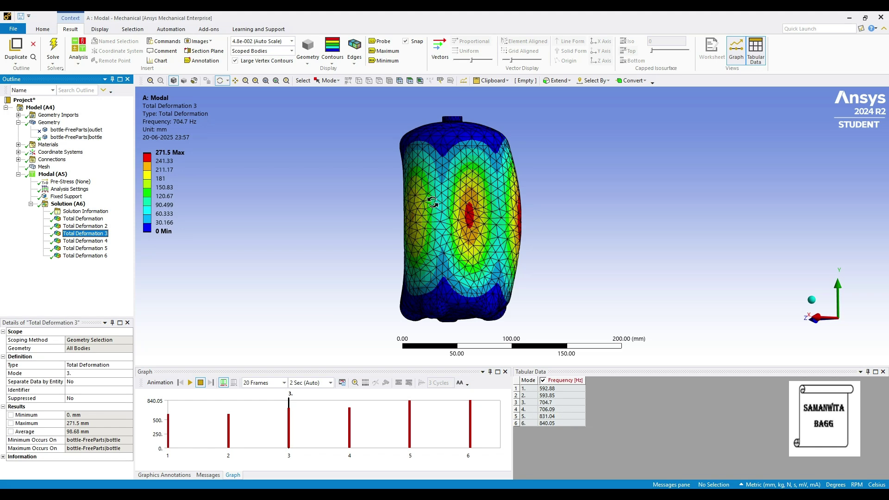
pyautogui.click(83, 218)
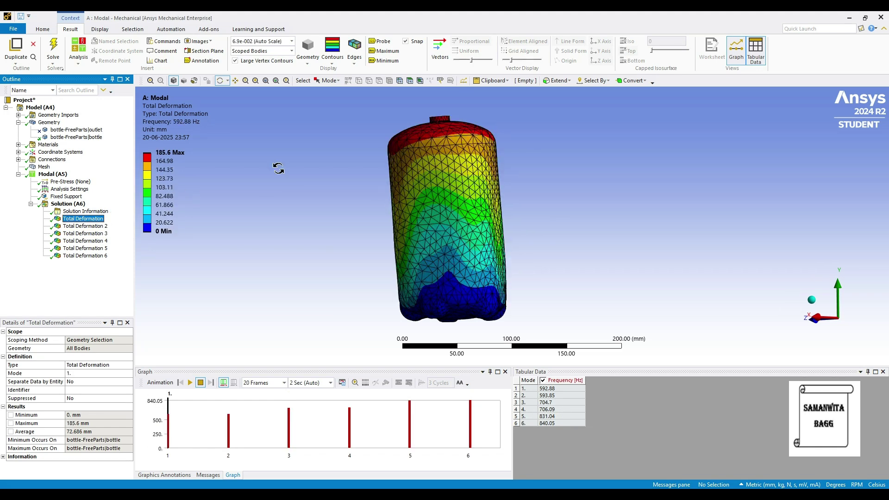
pyautogui.click(86, 226)
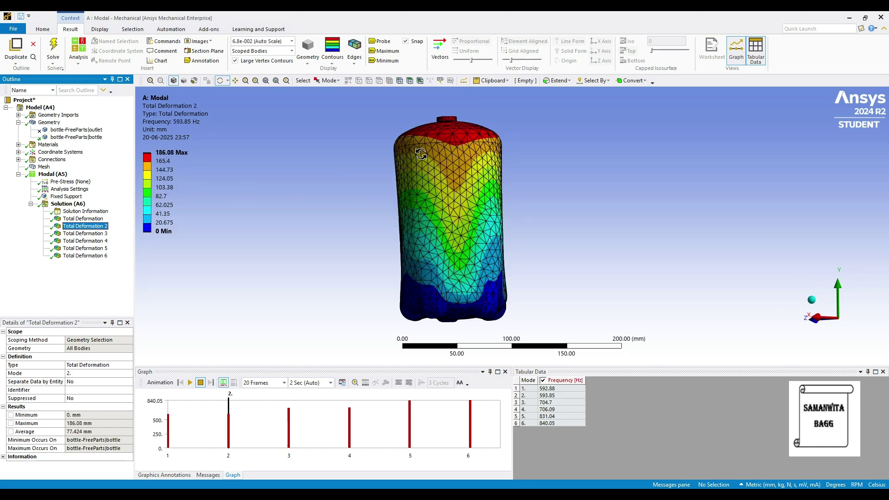
pyautogui.click(107, 235)
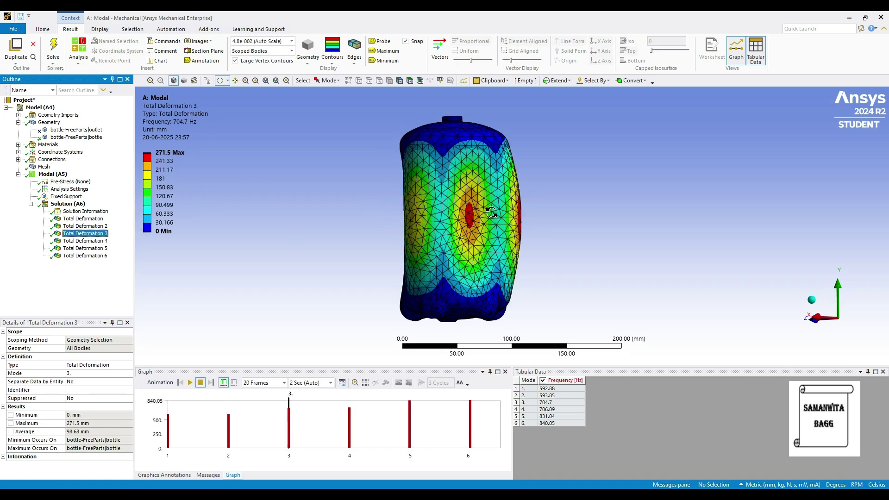
pyautogui.click(190, 382)
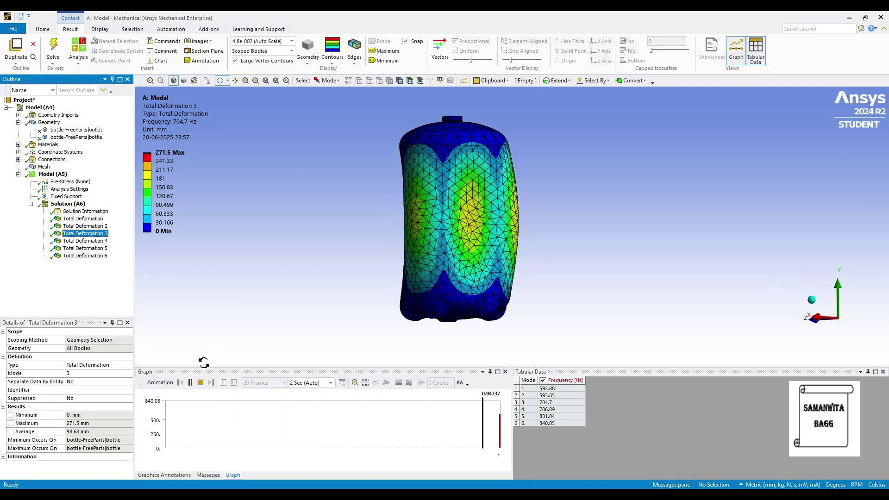
pyautogui.click(190, 383)
# Step: Compare the total deformation of mode 4 with mode 3, then play and pause the mode 4 animation
pyautogui.click(105, 241)
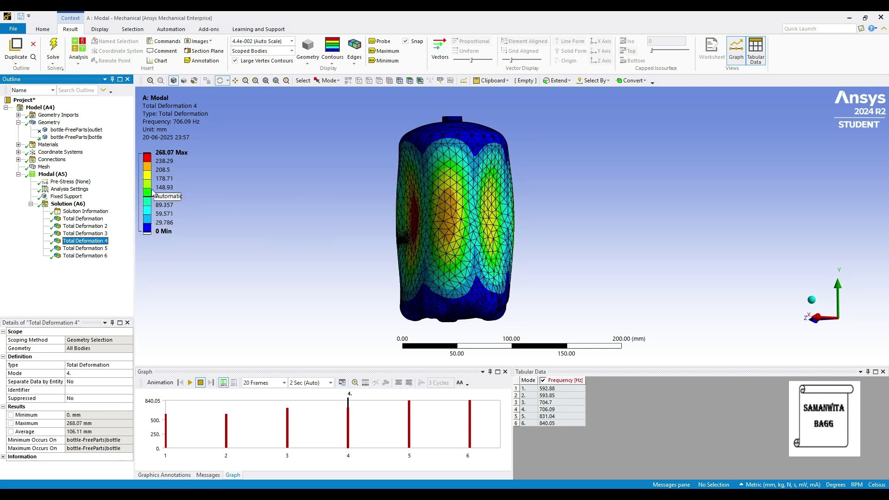
pyautogui.click(91, 235)
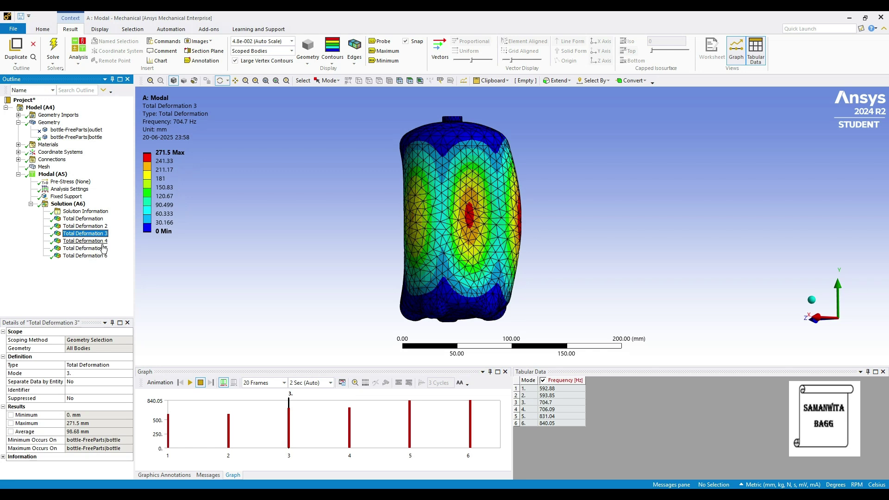
pyautogui.click(84, 241)
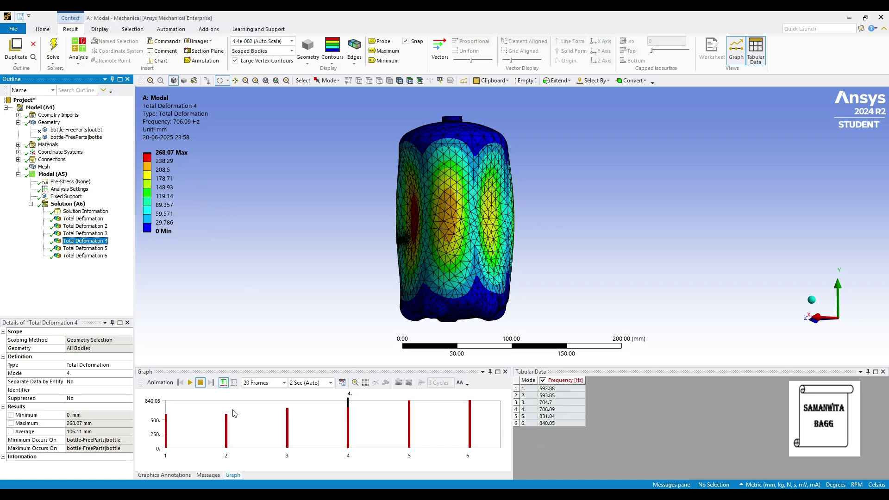
pyautogui.click(190, 382)
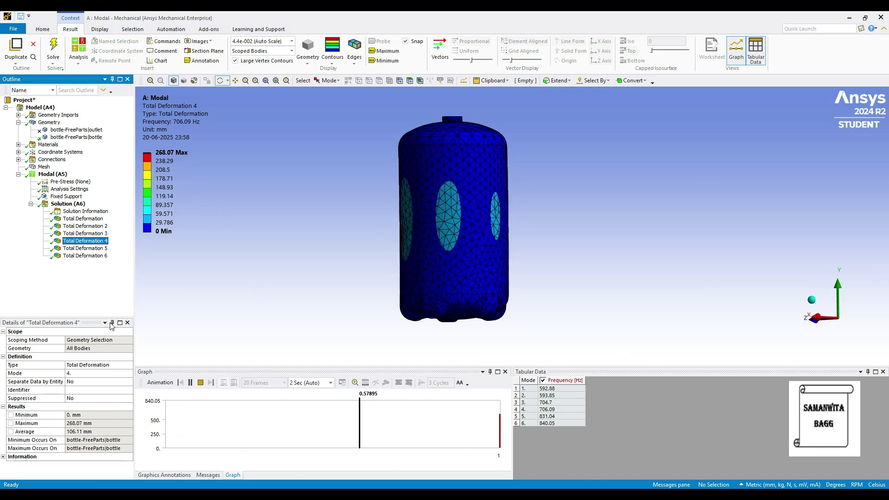
pyautogui.click(190, 382)
# Step: Display the total deformation of mode 5, then play and pause its animation
pyautogui.click(85, 248)
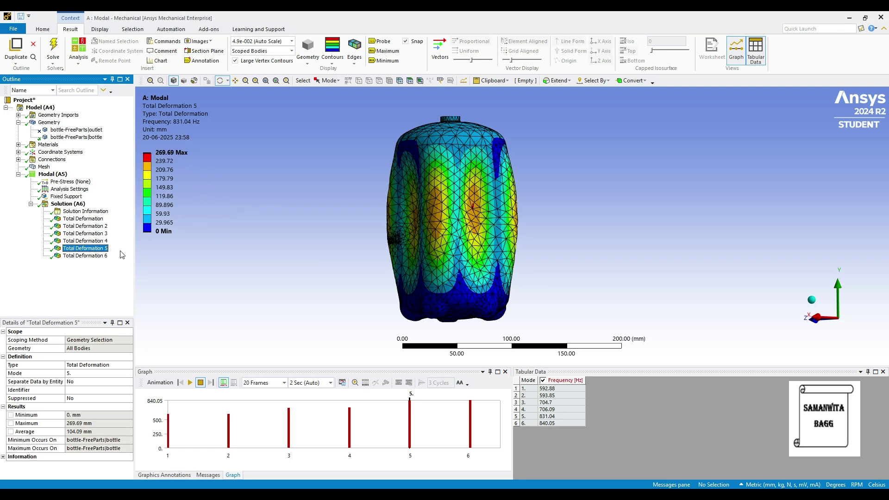
pyautogui.click(190, 382)
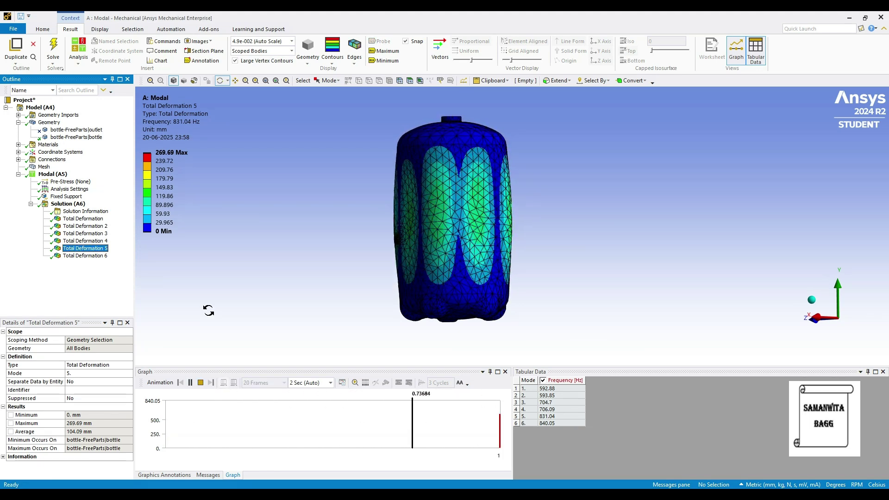
pyautogui.click(189, 382)
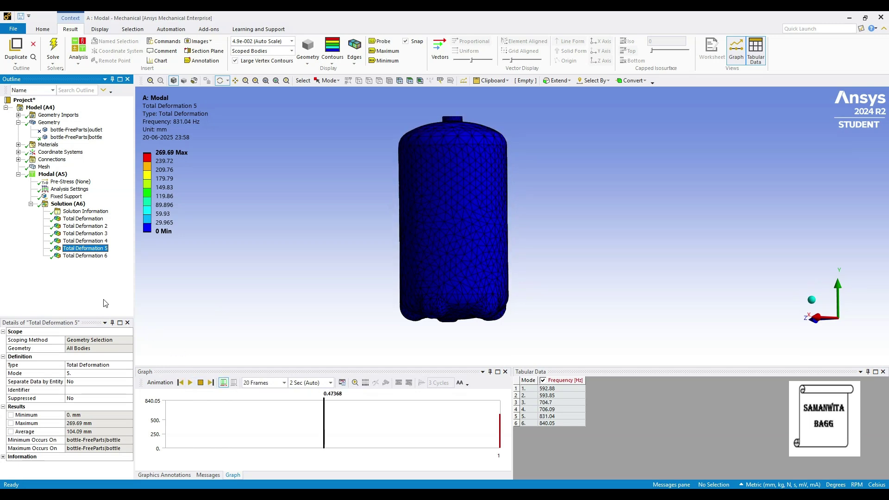
# Step: Display the total deformation of mode 6, then play and pause its animation
pyautogui.click(87, 255)
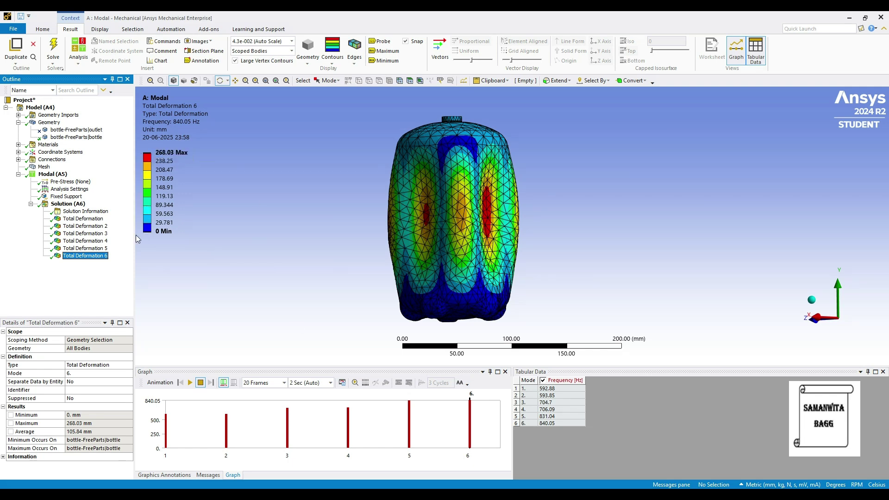
pyautogui.click(190, 383)
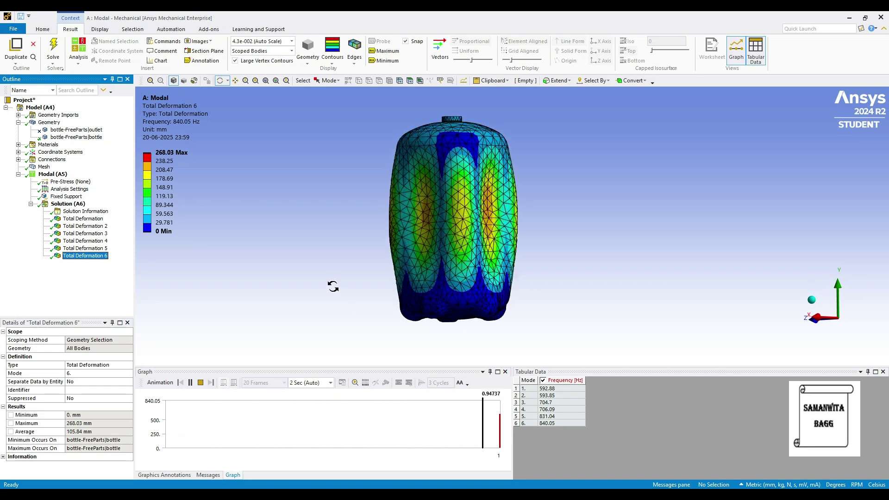
pyautogui.click(190, 383)
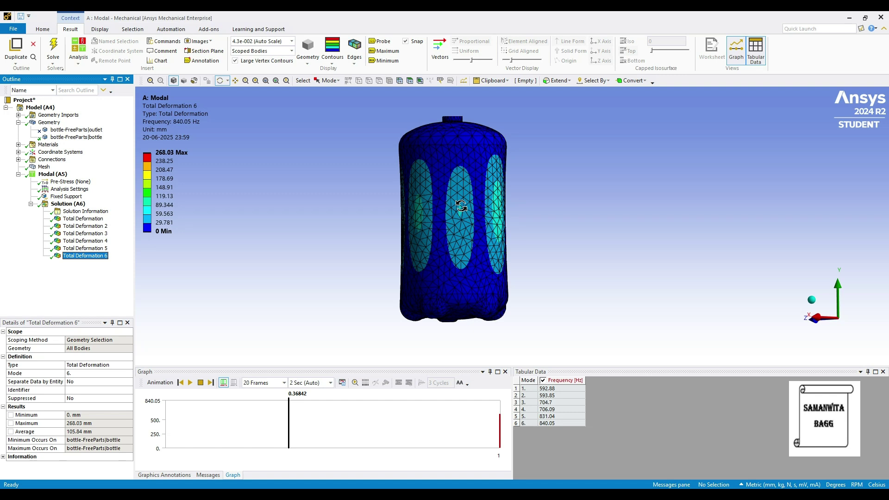
# Step: Set the edge display of the mode 6 total deformation result to Show Elements
pyautogui.click(354, 63)
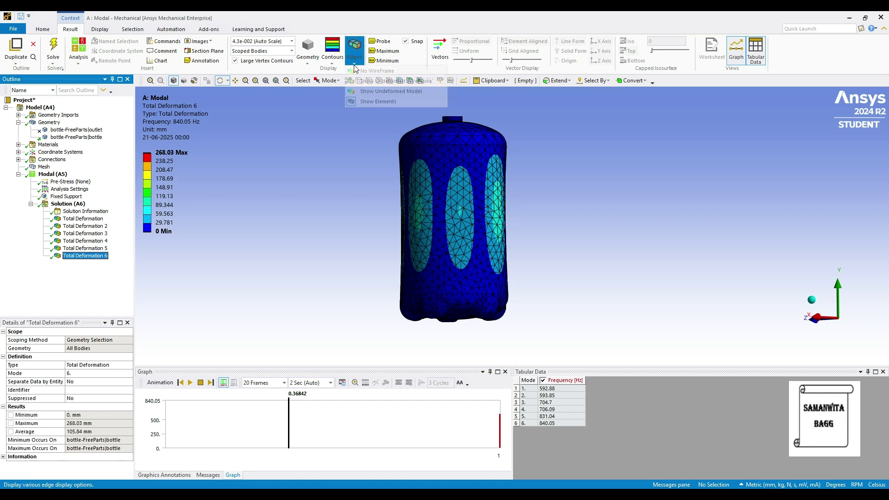
pyautogui.click(379, 104)
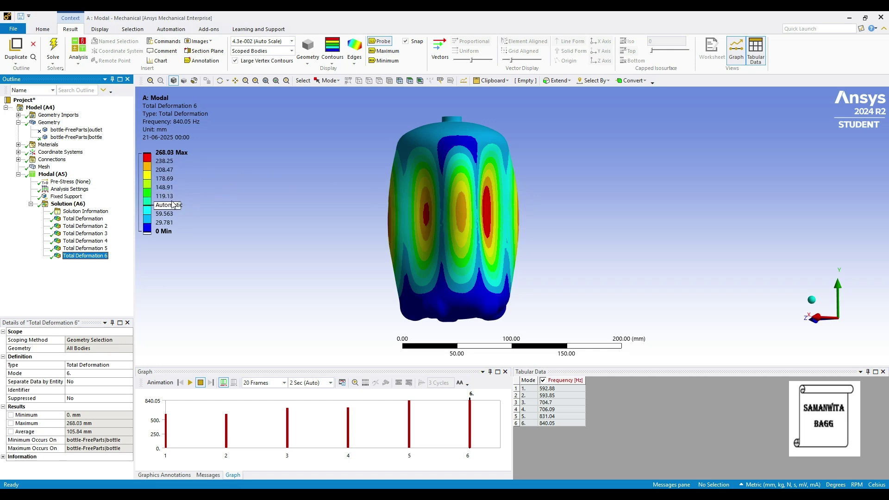
# Step: Show the maximum and minimum markers on the mode 6 deformation plot, then hide both
pyautogui.click(386, 50)
pyautogui.click(380, 61)
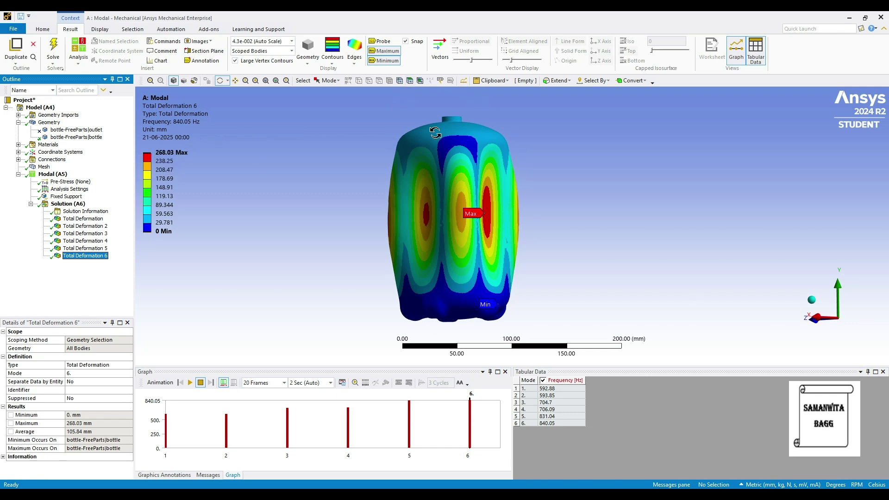
pyautogui.click(384, 51)
pyautogui.click(385, 61)
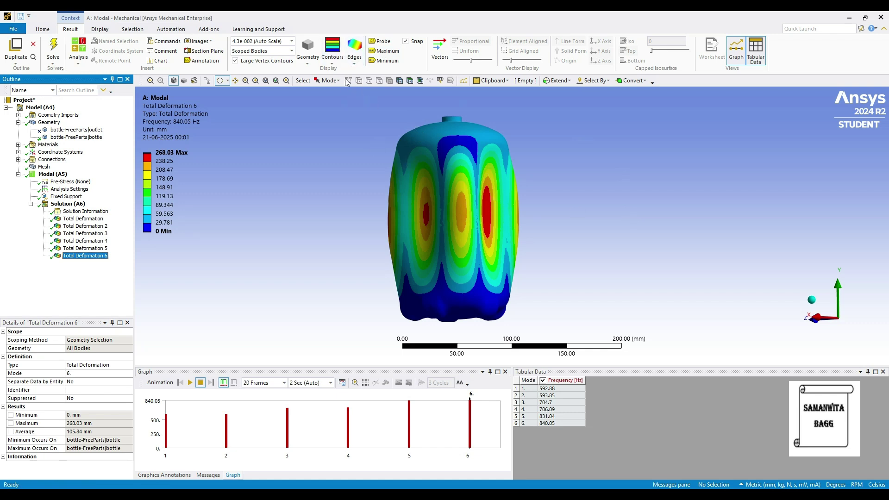
# Step: View the mode 6 deformation with Smooth Contours, then switch the display back to Contour Bands
pyautogui.click(329, 63)
pyautogui.click(354, 72)
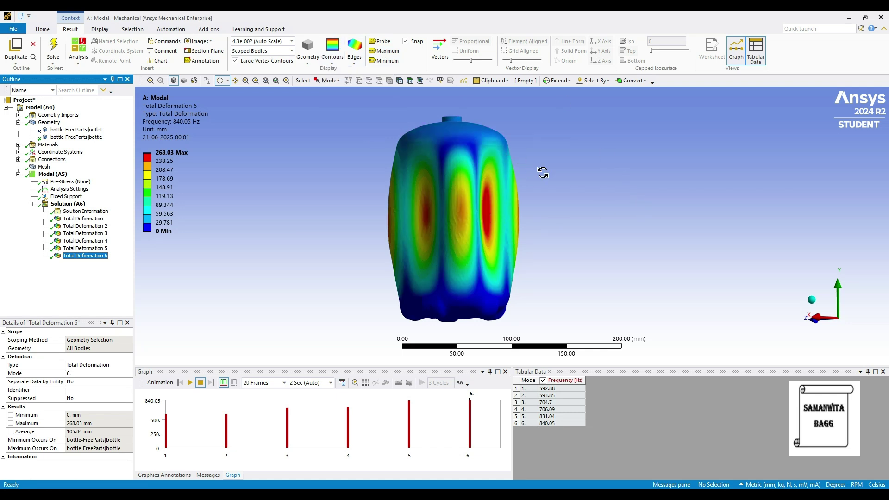
pyautogui.click(332, 63)
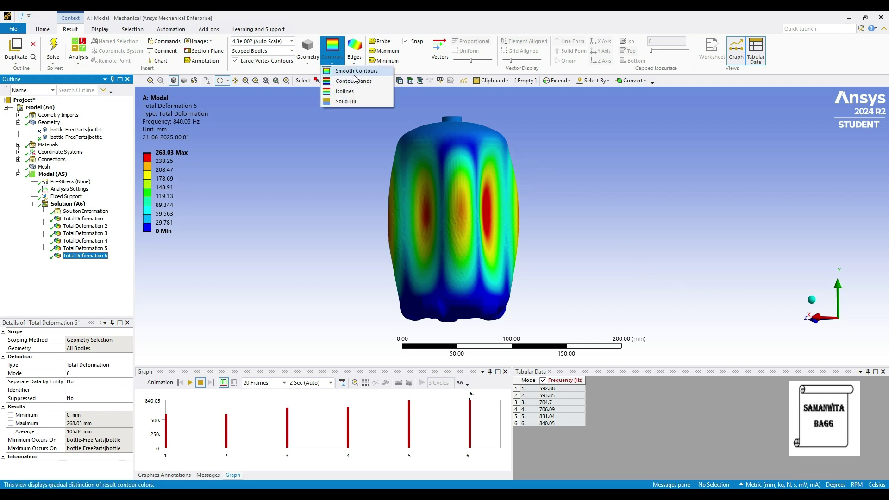
pyautogui.click(355, 80)
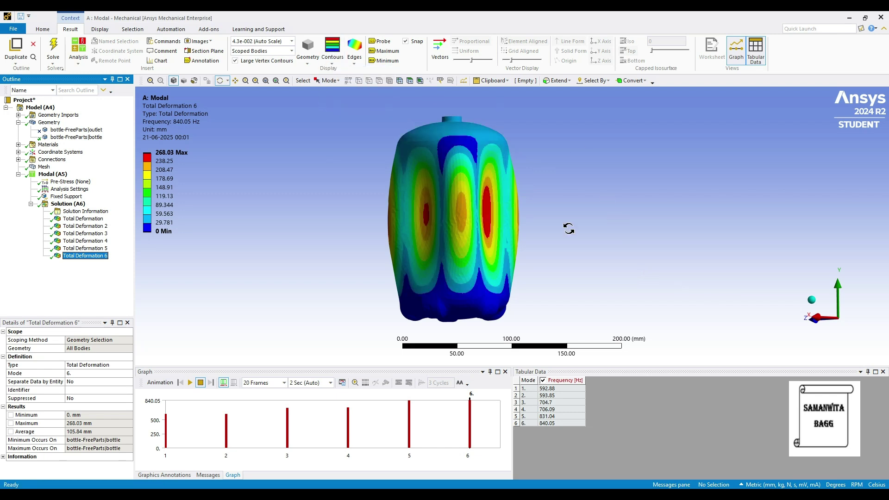
# Step: Overlay the mesh elements on the banded mode 6 deformation plot using the Show Elements edge option
pyautogui.click(354, 58)
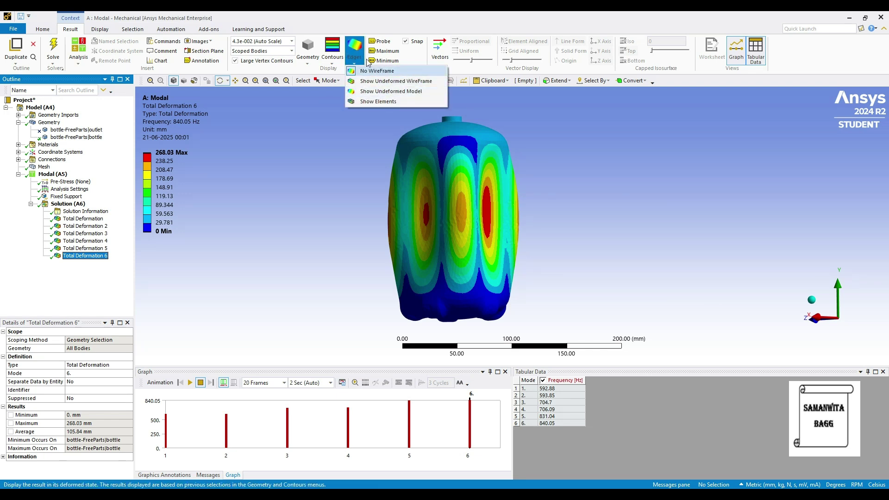
pyautogui.click(373, 101)
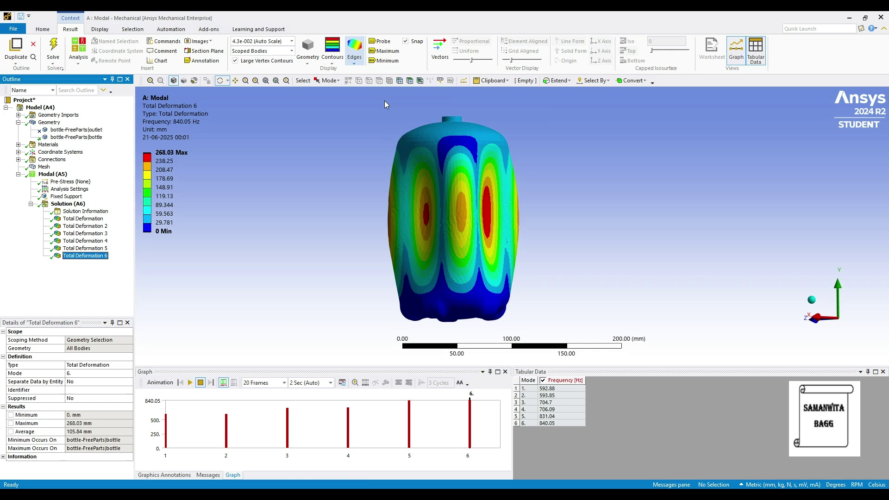